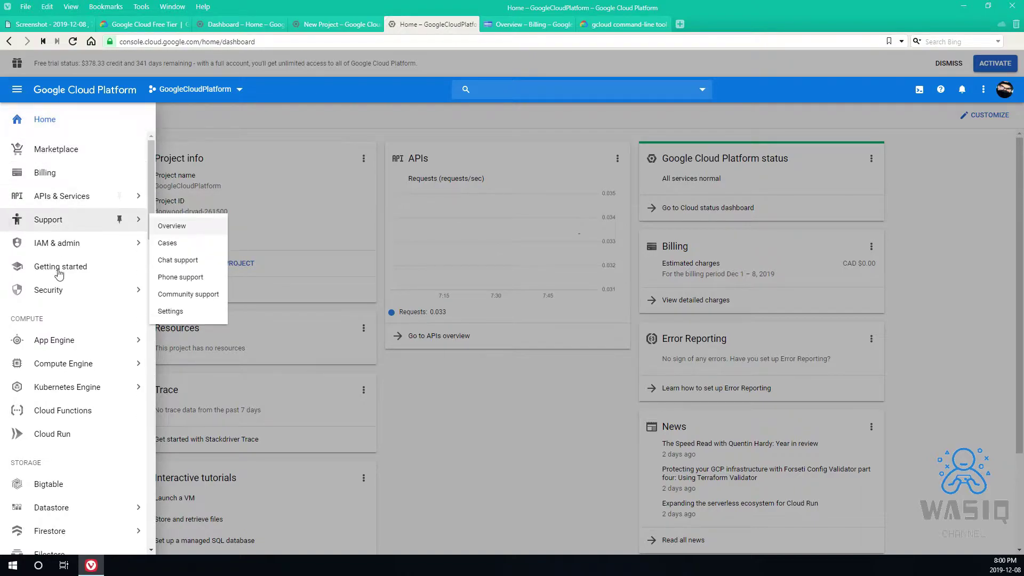
Pin Compute Engine in the navigation and start creating a new VM instance from its VM instances page
{"action": "mouse_move", "coordinate": [66, 362]}
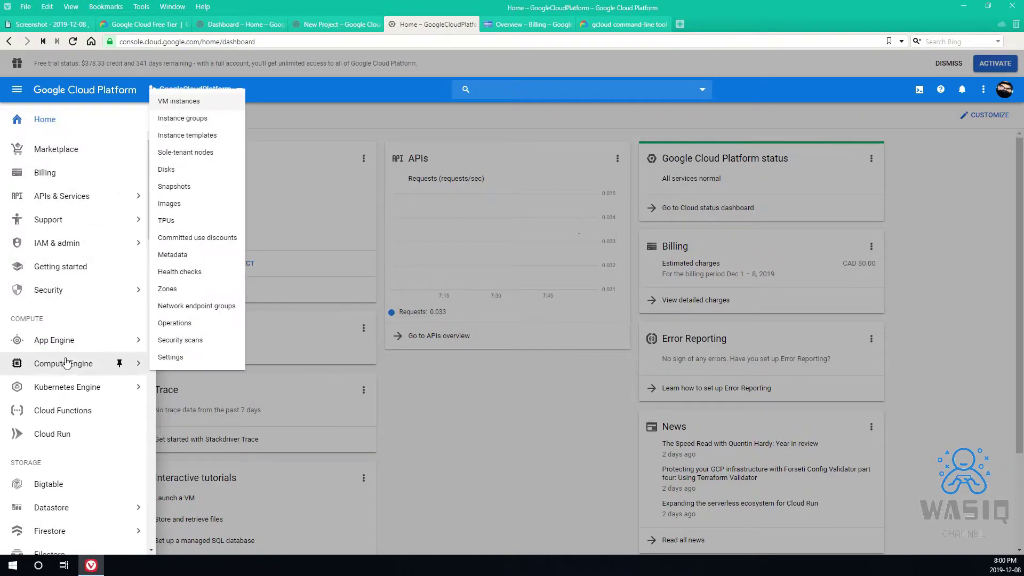
{"action": "left_click", "coordinate": [120, 363]}
{"action": "mouse_move", "coordinate": [85, 149]}
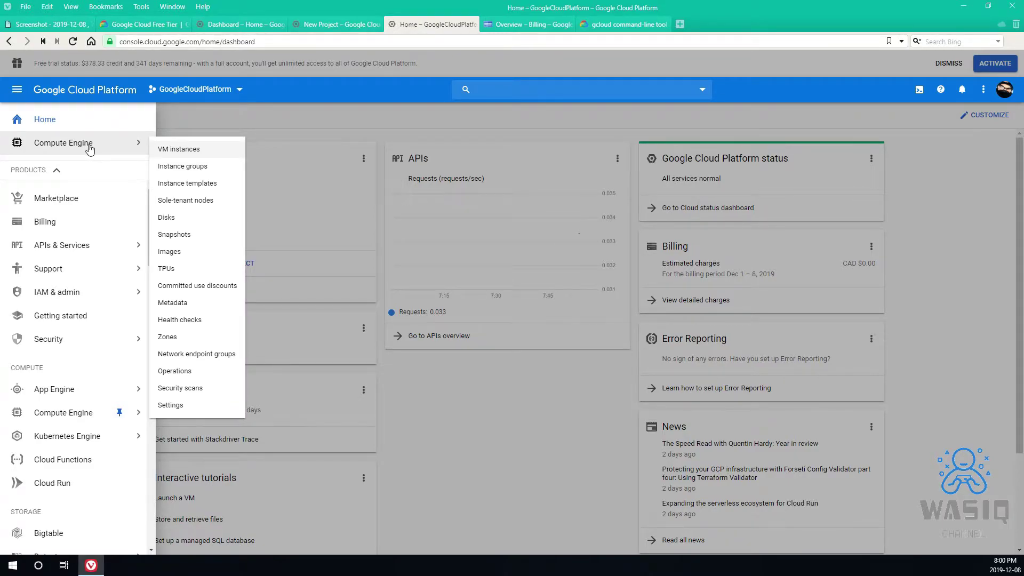
{"action": "left_click", "coordinate": [175, 149]}
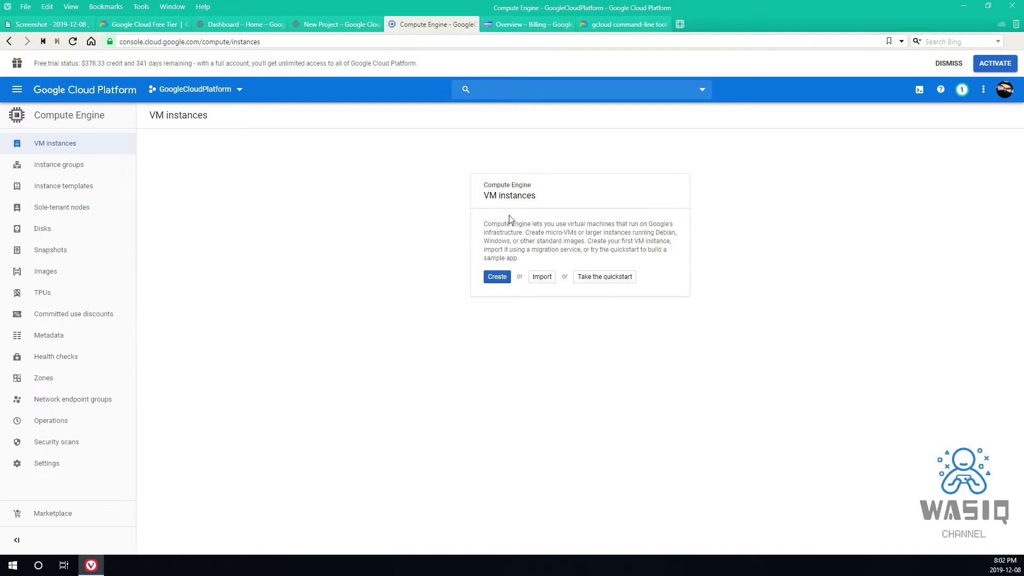
{"action": "left_click", "coordinate": [497, 277]}
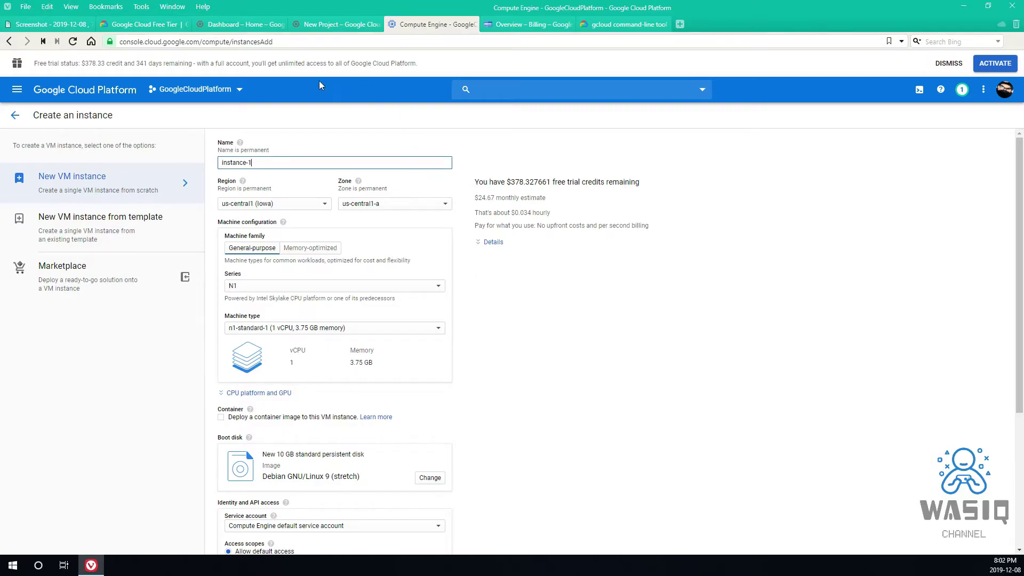
Read the Google Cloud Free Tier documentation for the Always Free Compute Engine limits, including the instance type and eligible US regions
{"action": "left_click", "coordinate": [153, 28]}
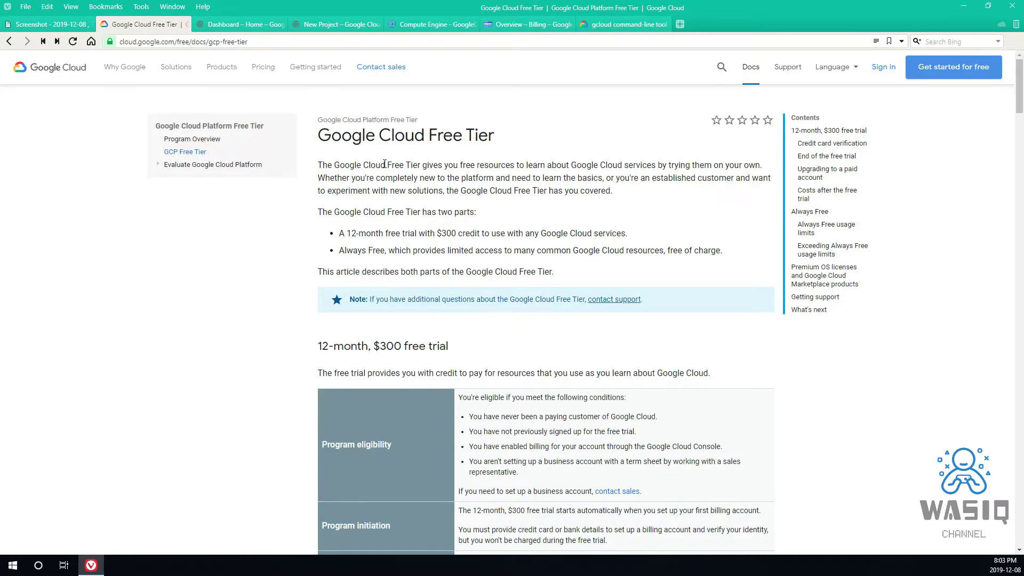
{"action": "scroll", "coordinate": [385, 167], "scroll_direction": "down", "scroll_amount": 1}
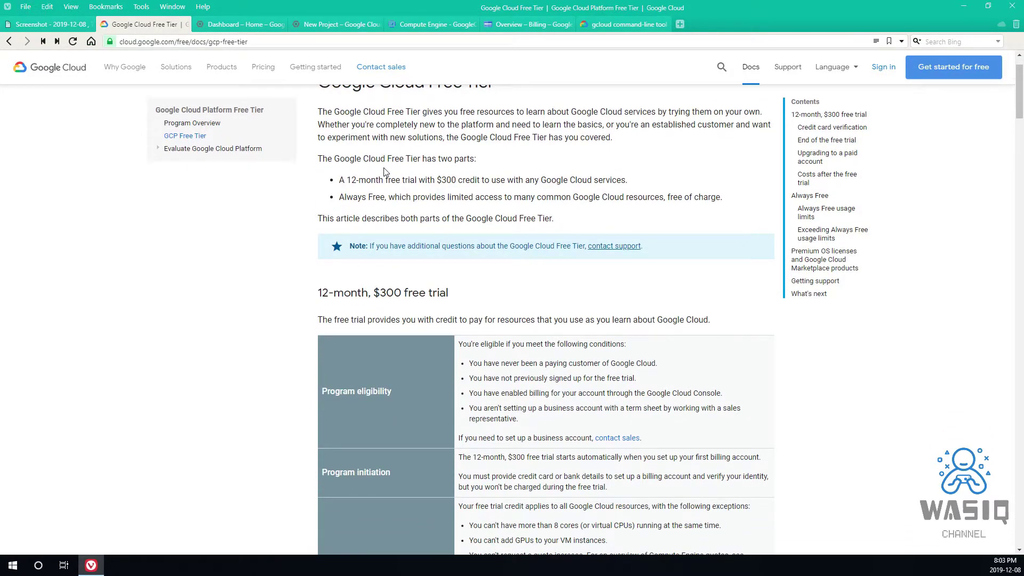
{"action": "scroll", "coordinate": [384, 175], "scroll_direction": "down", "scroll_amount": 15}
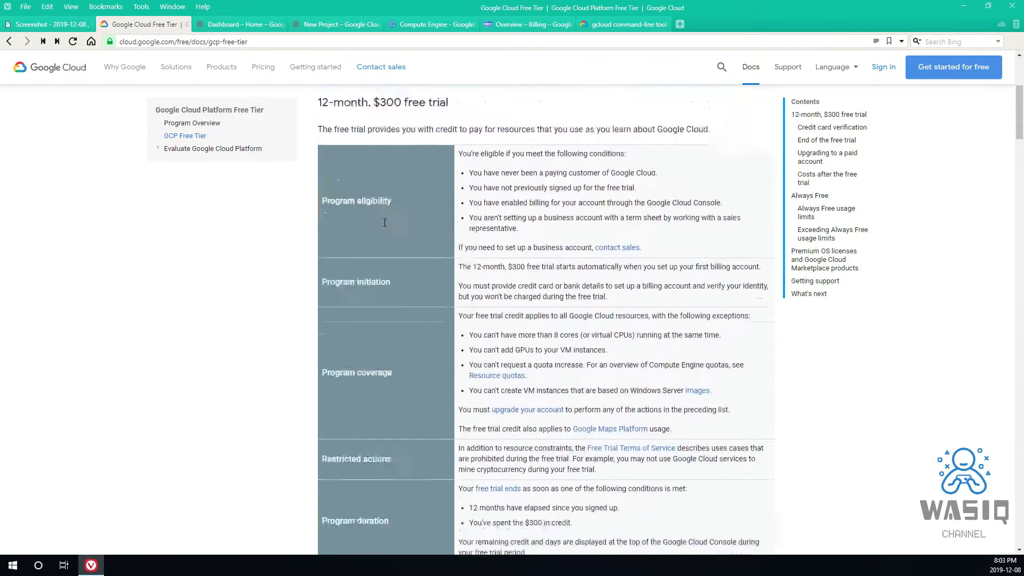
{"action": "scroll", "coordinate": [373, 249], "scroll_direction": "down", "scroll_amount": 18}
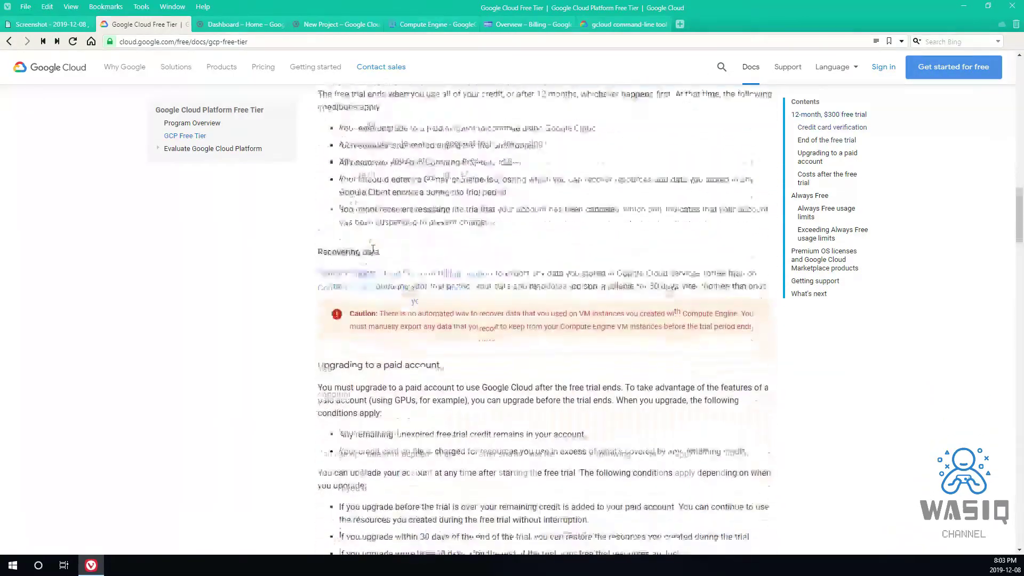
{"action": "left_click_drag", "start_coordinate": [376, 199], "coordinate": [344, 216]}
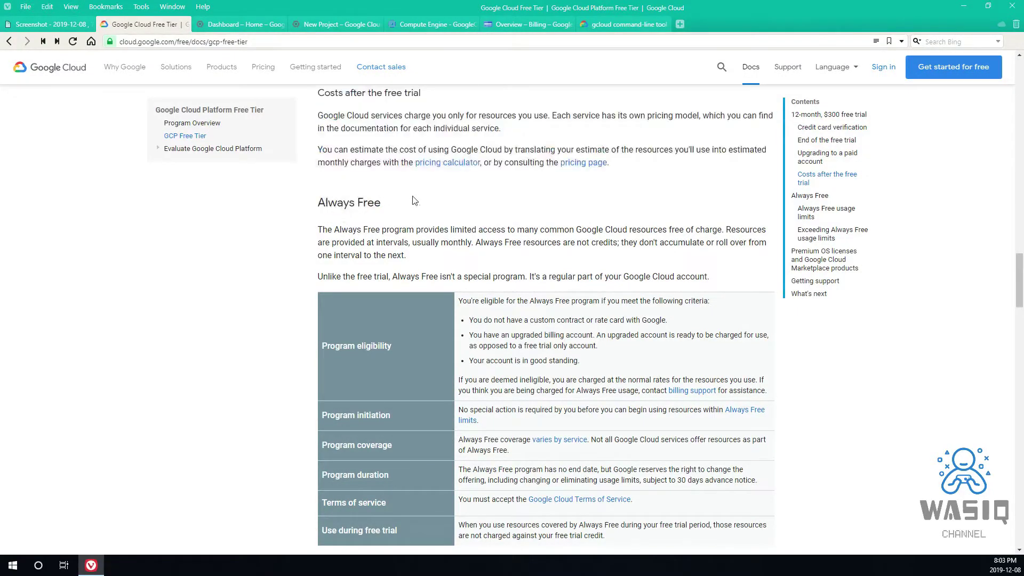
{"action": "scroll", "coordinate": [441, 238], "scroll_direction": "down", "scroll_amount": 2}
{"action": "scroll", "coordinate": [516, 265], "scroll_direction": "down", "scroll_amount": 7}
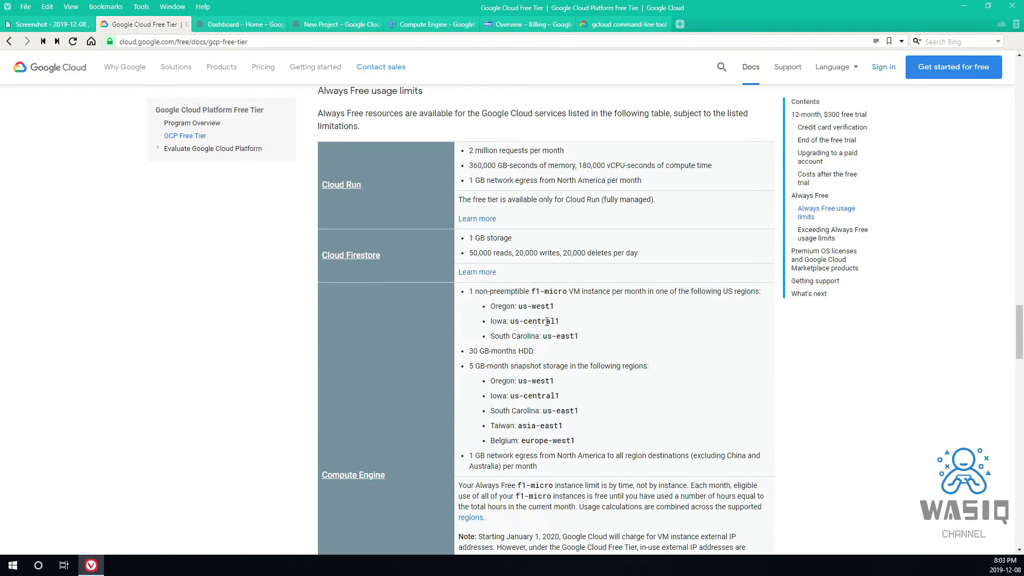
{"action": "left_click_drag", "start_coordinate": [555, 323], "coordinate": [492, 325]}
{"action": "left_click_drag", "start_coordinate": [533, 292], "coordinate": [508, 321]}
{"action": "left_click", "coordinate": [568, 320]}
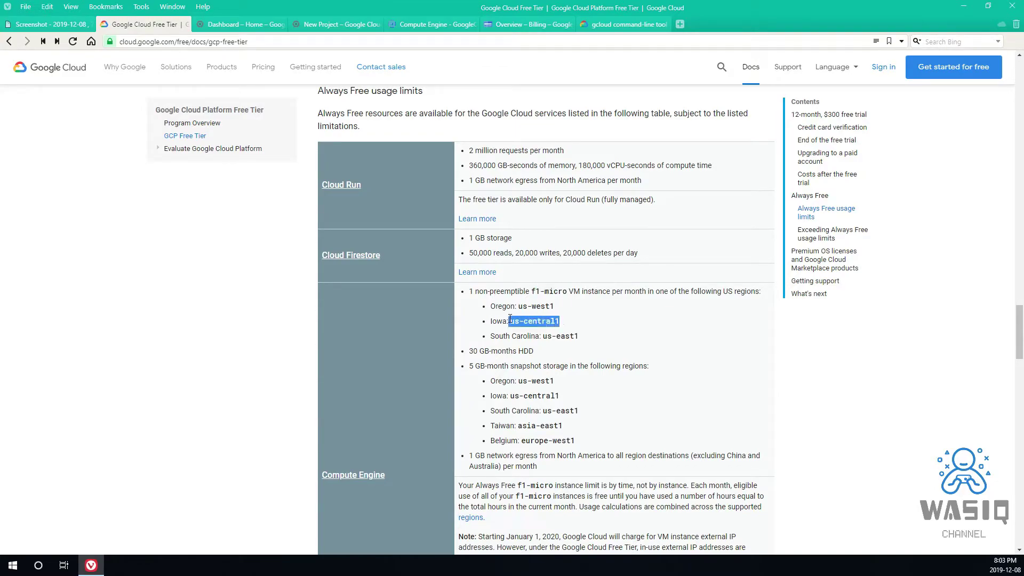
Return to the instance creation form and set the zone to us-central1-c
{"action": "left_click", "coordinate": [339, 23]}
{"action": "left_click", "coordinate": [256, 23]}
{"action": "left_click", "coordinate": [455, 25]}
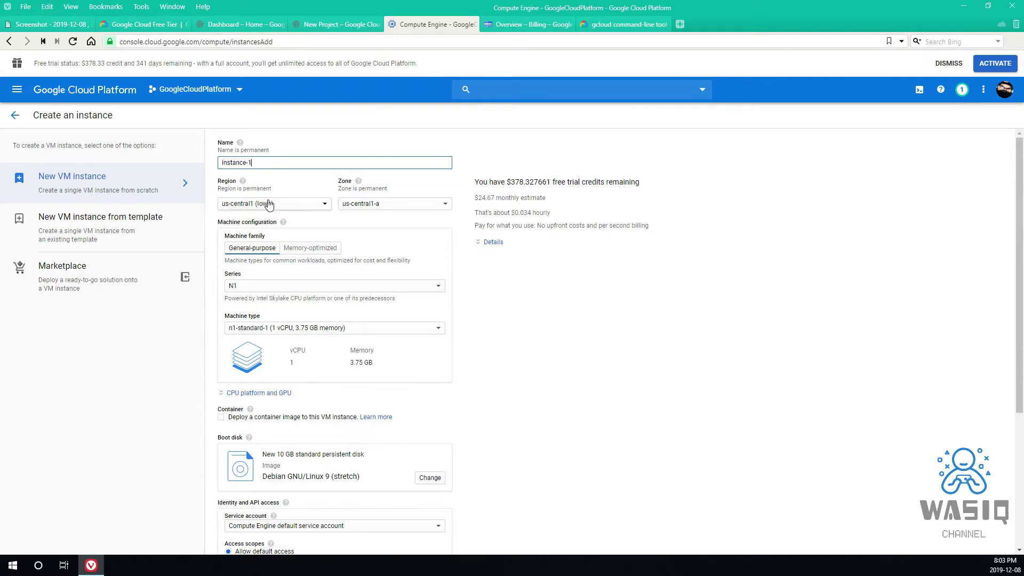
{"action": "left_click", "coordinate": [365, 206]}
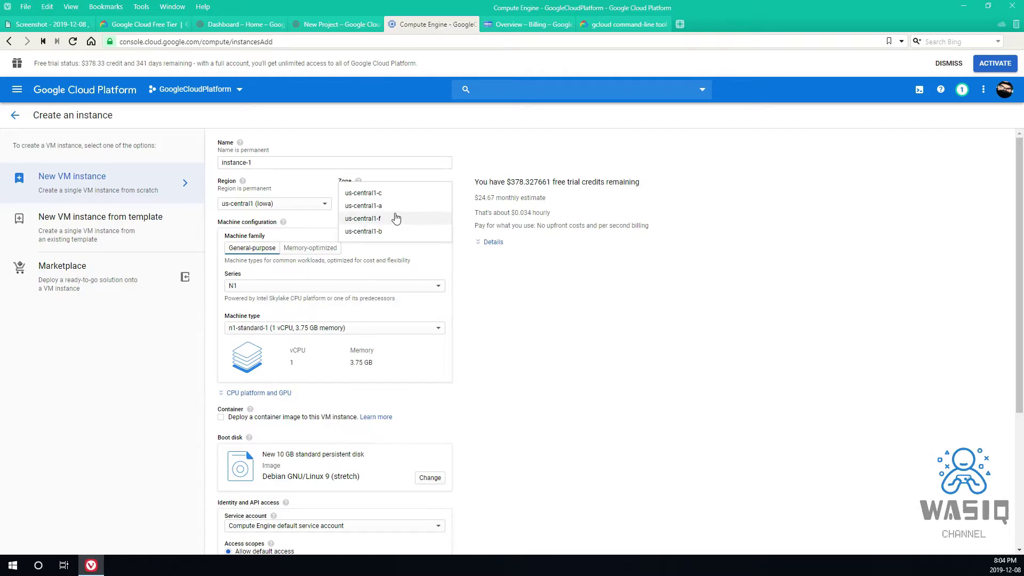
{"action": "left_click", "coordinate": [377, 194]}
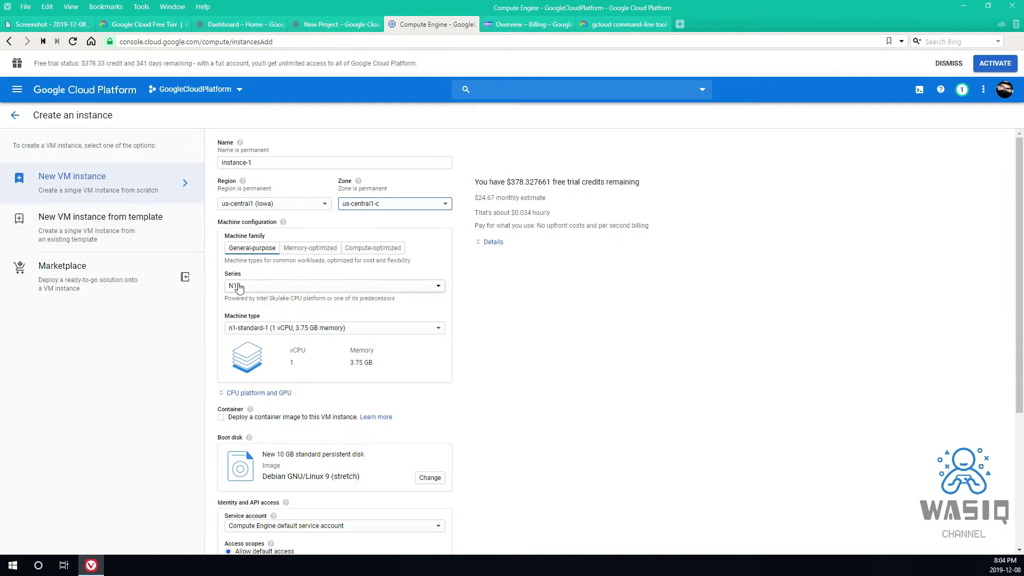
Set the instance's machine type to the shared-core f1-micro with 1 vCPU and 614 MB memory
{"action": "left_click", "coordinate": [280, 330]}
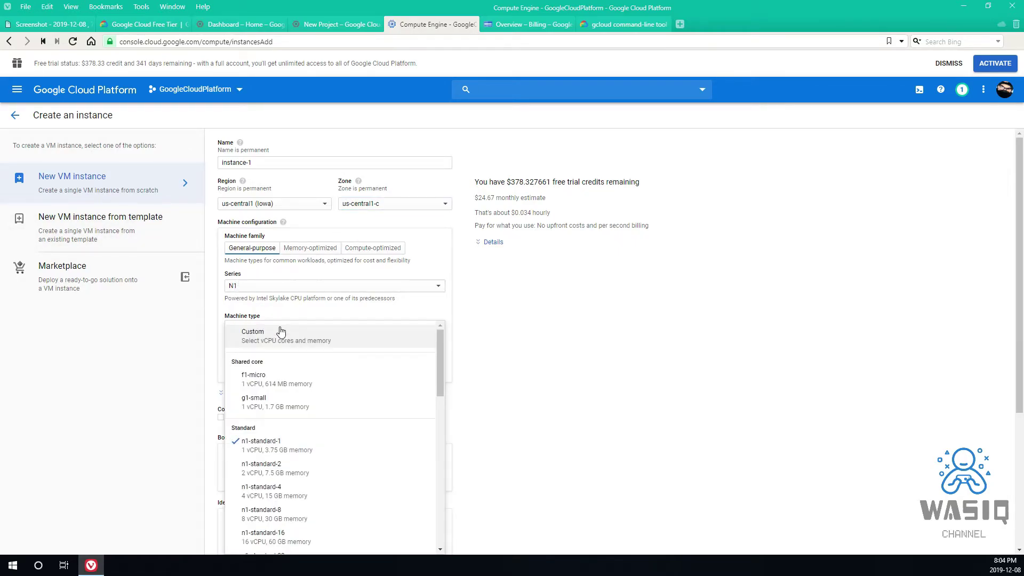
{"action": "key", "text": "Escape"}
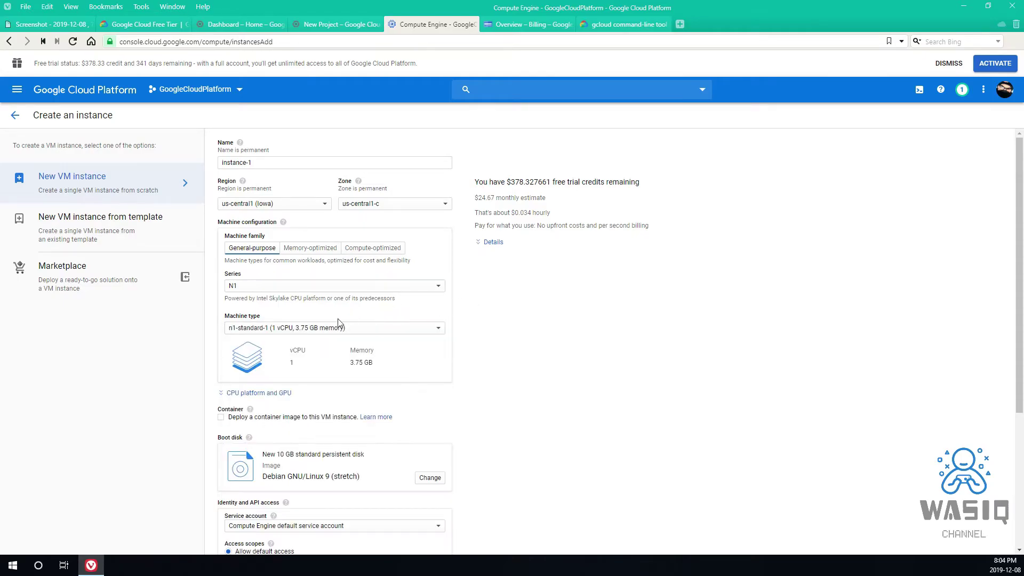
{"action": "left_click", "coordinate": [264, 331]}
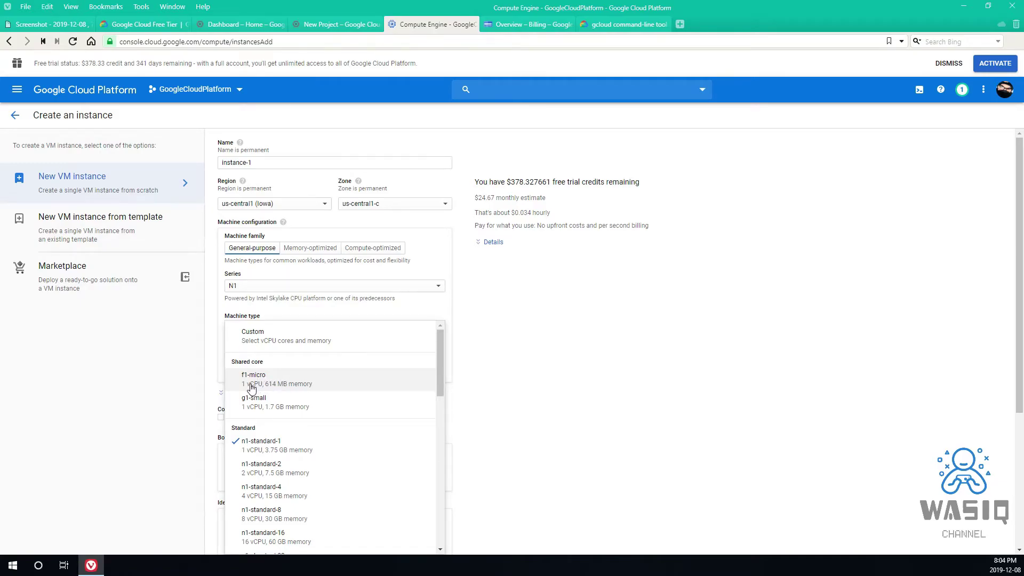
{"action": "left_click", "coordinate": [293, 390]}
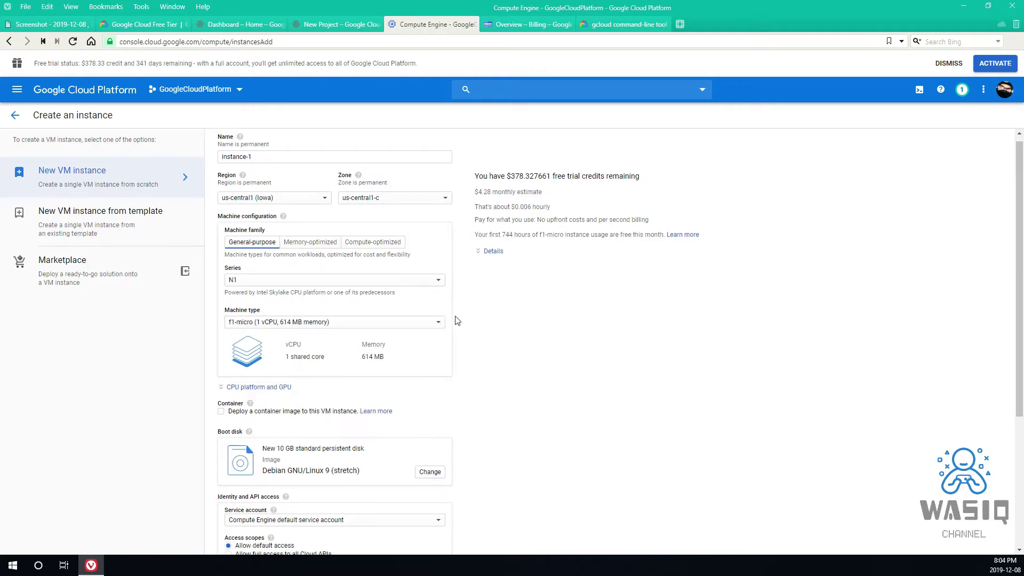
Open the boot disk settings for changing and choose Ubuntu 18.04 LTS as the OS image
{"action": "scroll", "coordinate": [457, 321], "scroll_direction": "down", "scroll_amount": 2}
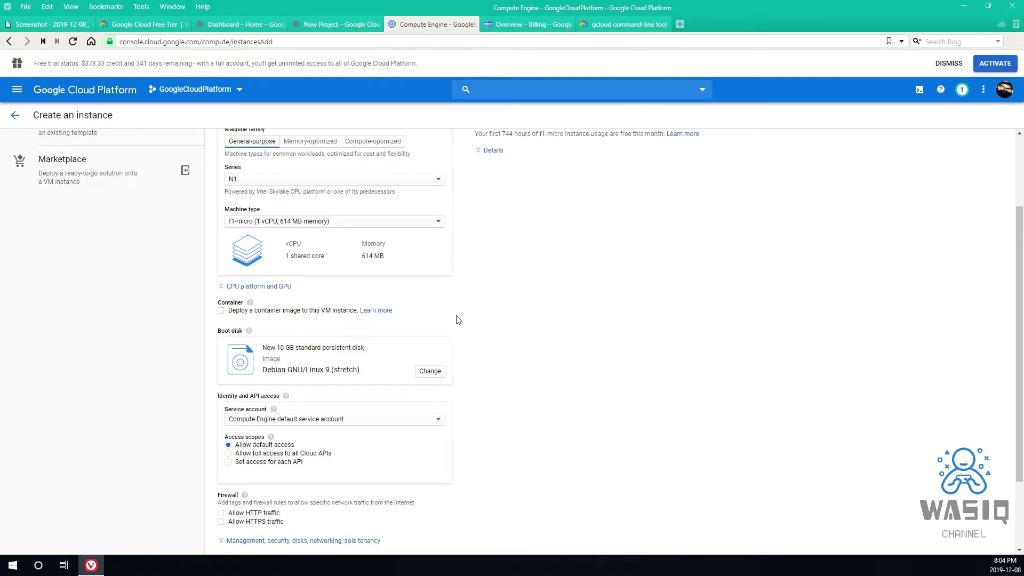
{"action": "scroll", "coordinate": [435, 336], "scroll_direction": "down", "scroll_amount": 1}
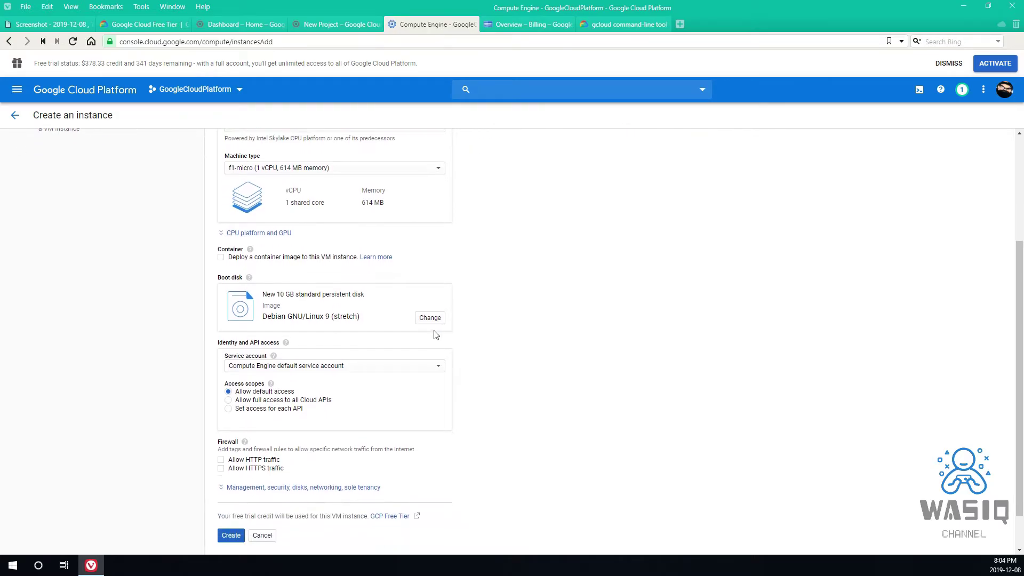
{"action": "left_click", "coordinate": [433, 321]}
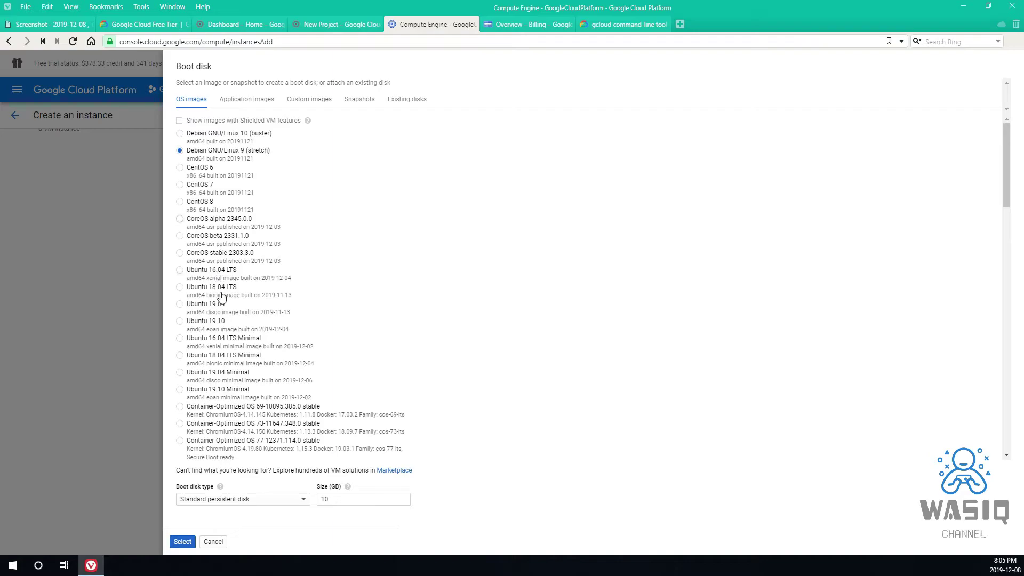
{"action": "left_click", "coordinate": [180, 287]}
Set the boot disk to a 20 GB SSD persistent disk and apply the boot disk selection
{"action": "scroll", "coordinate": [326, 285], "scroll_direction": "down", "scroll_amount": 2}
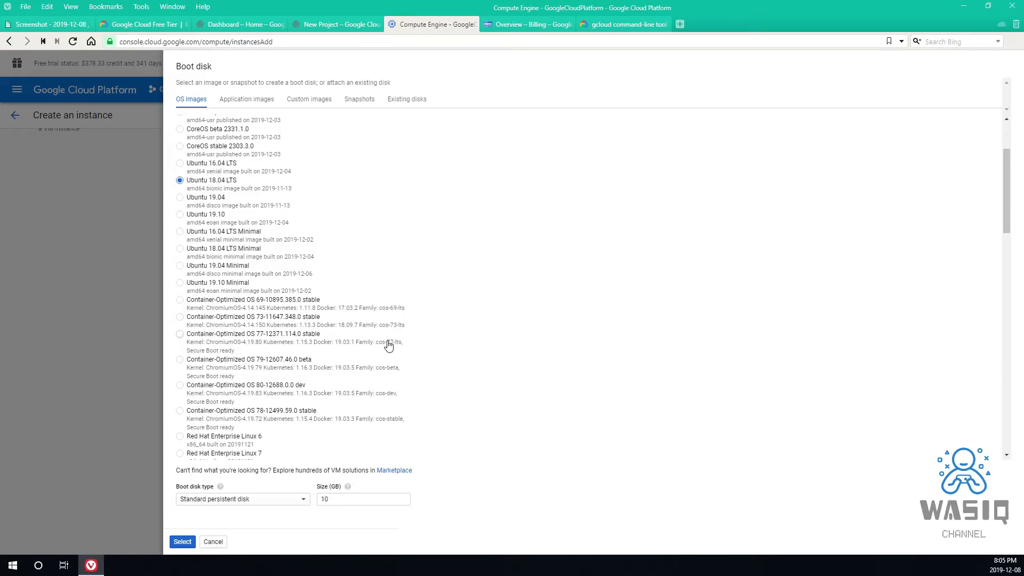
{"action": "scroll", "coordinate": [396, 319], "scroll_direction": "down", "scroll_amount": 1}
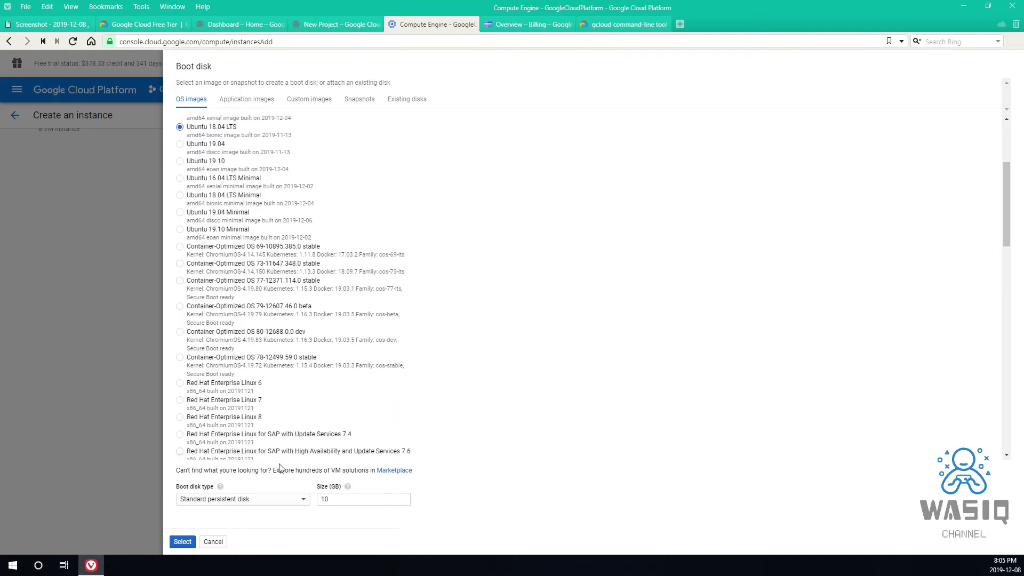
{"action": "left_click", "coordinate": [275, 503]}
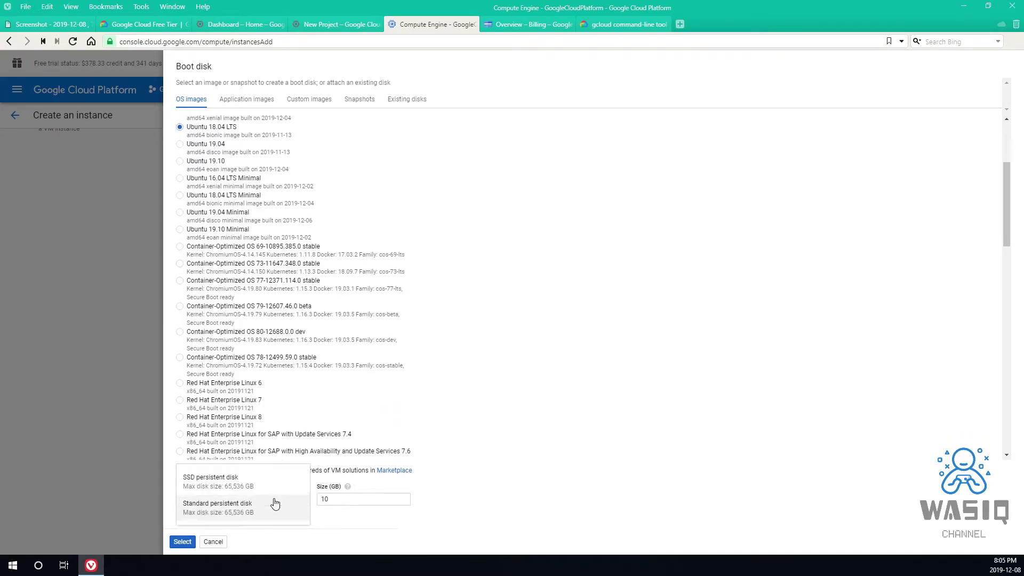
{"action": "left_click", "coordinate": [241, 503]}
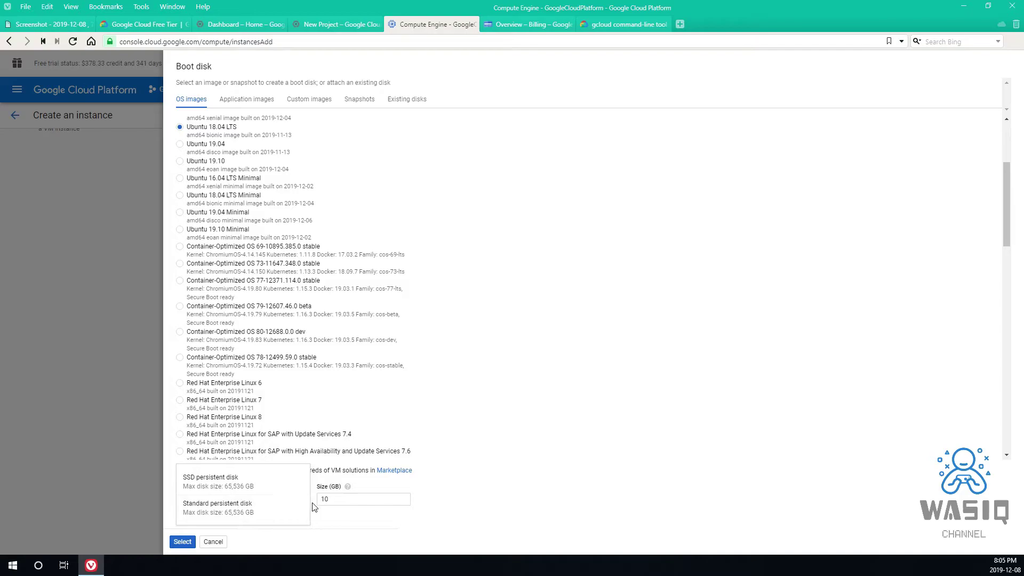
{"action": "type", "text": "20"}
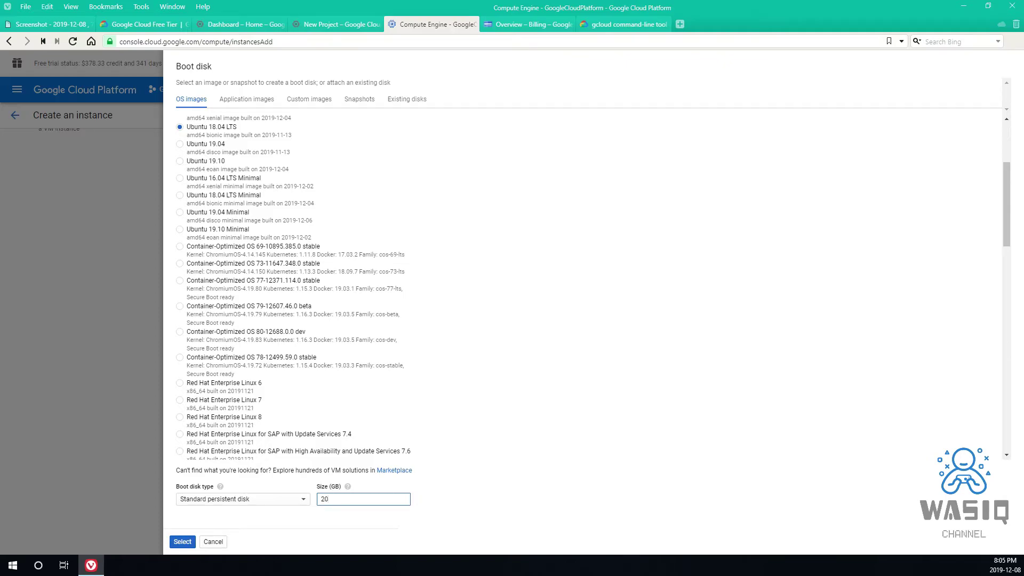
{"action": "left_click", "coordinate": [253, 503]}
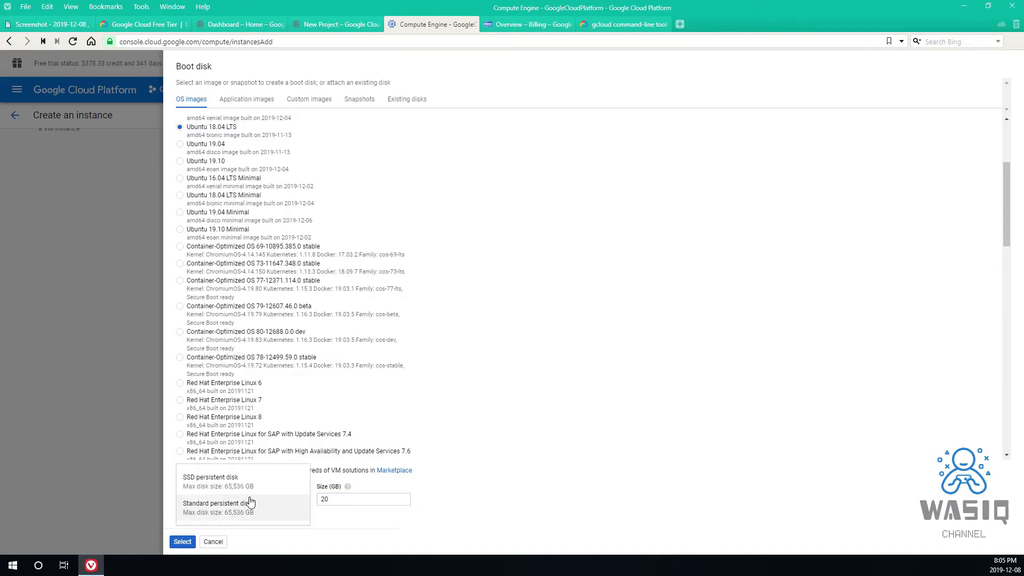
{"action": "left_click", "coordinate": [250, 480]}
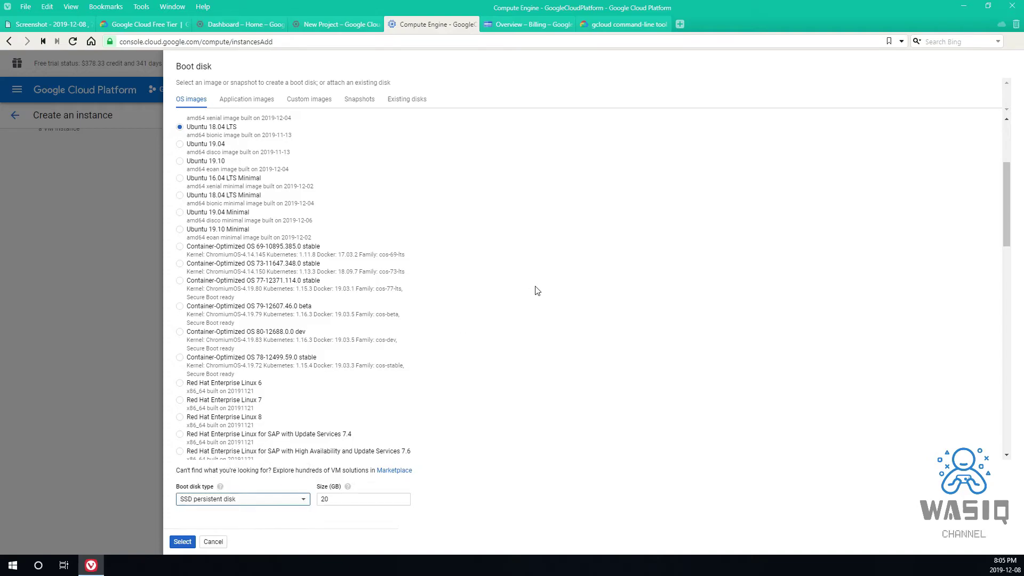
{"action": "scroll", "coordinate": [521, 295], "scroll_direction": "down", "scroll_amount": 2}
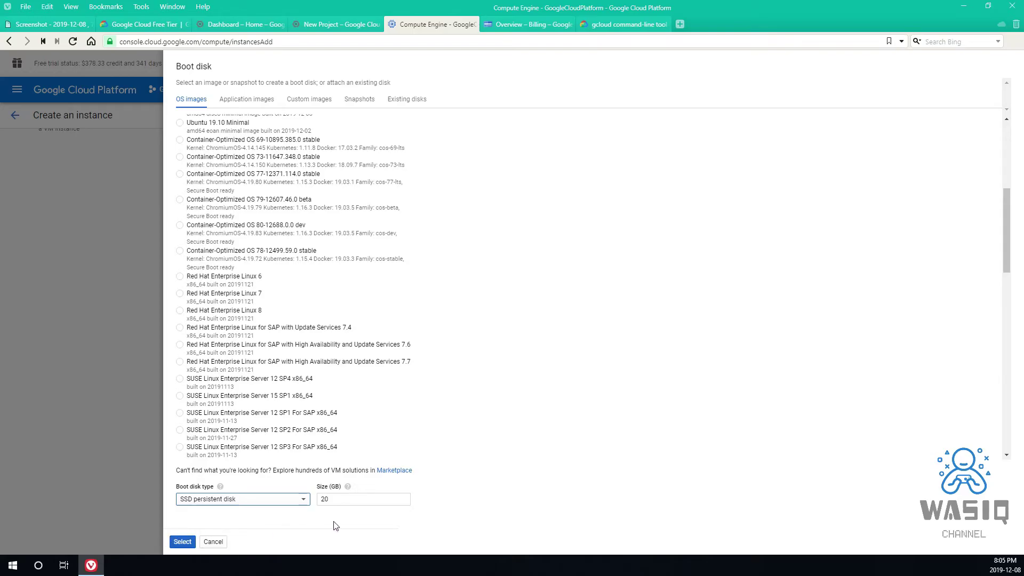
{"action": "scroll", "coordinate": [406, 316], "scroll_direction": "up", "scroll_amount": 3}
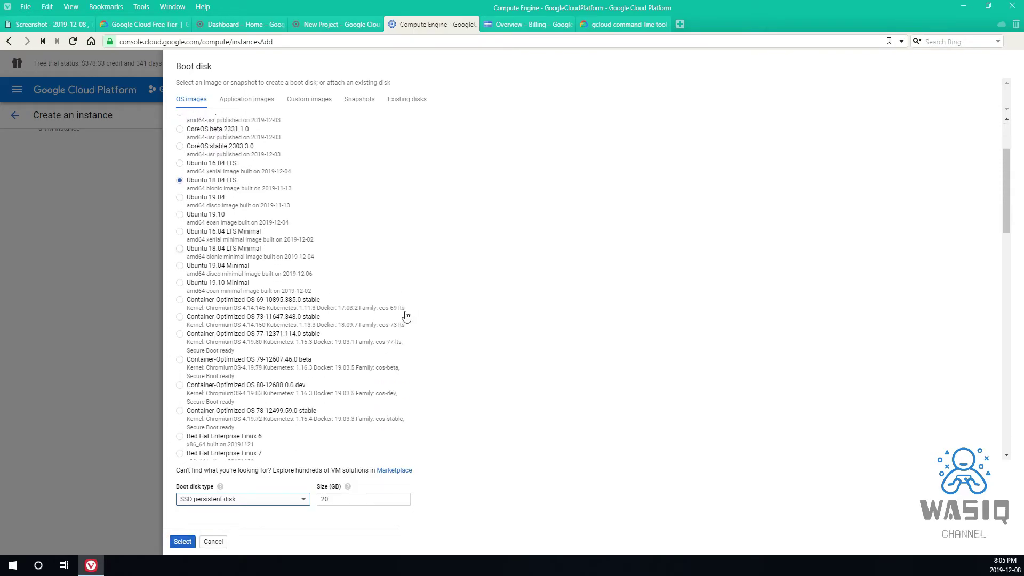
{"action": "scroll", "coordinate": [407, 316], "scroll_direction": "down", "scroll_amount": 12}
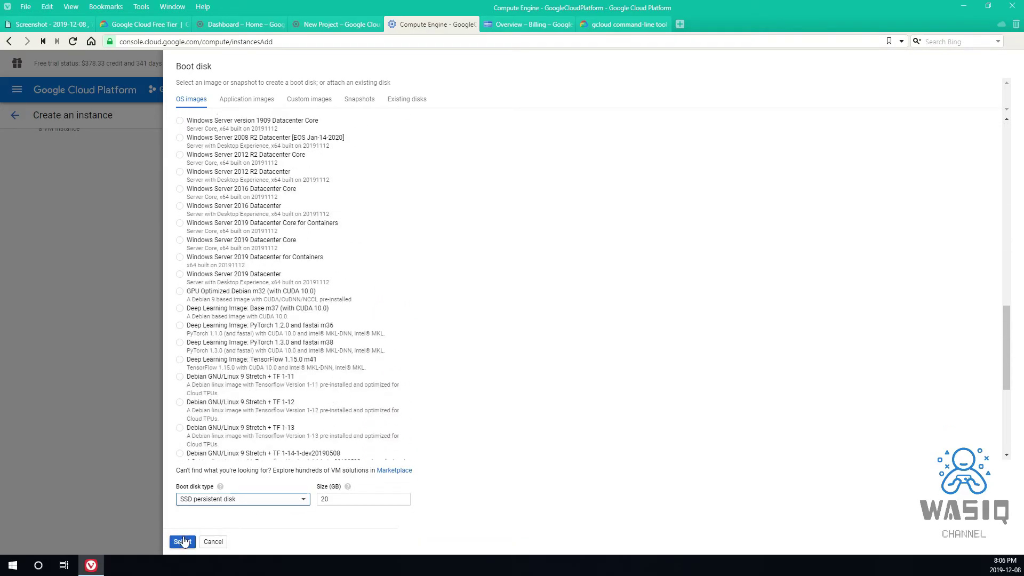
{"action": "left_click", "coordinate": [182, 542]}
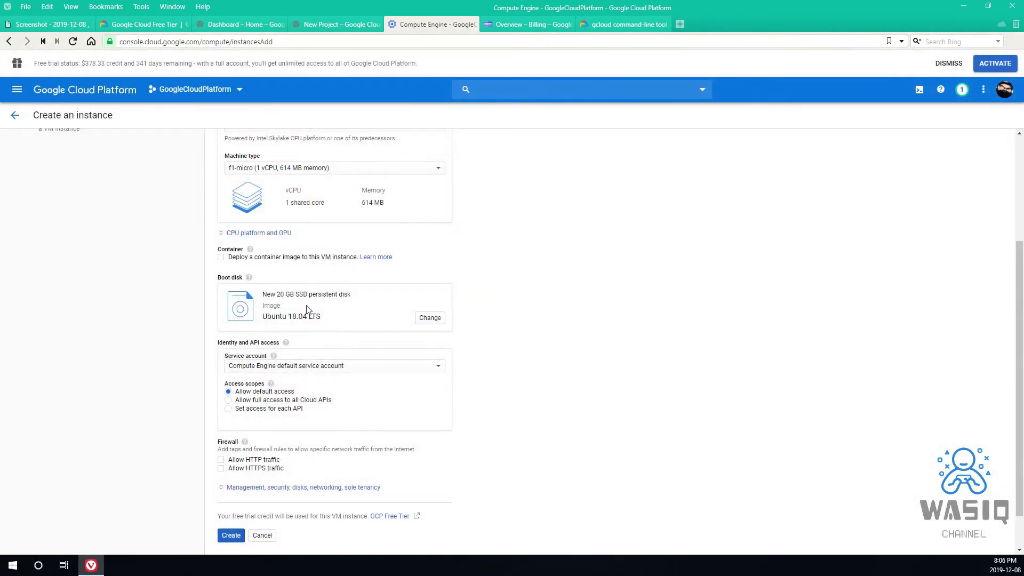
Allow both HTTP and HTTPS traffic through the instance's firewall
{"action": "scroll", "coordinate": [302, 322], "scroll_direction": "down", "scroll_amount": 1}
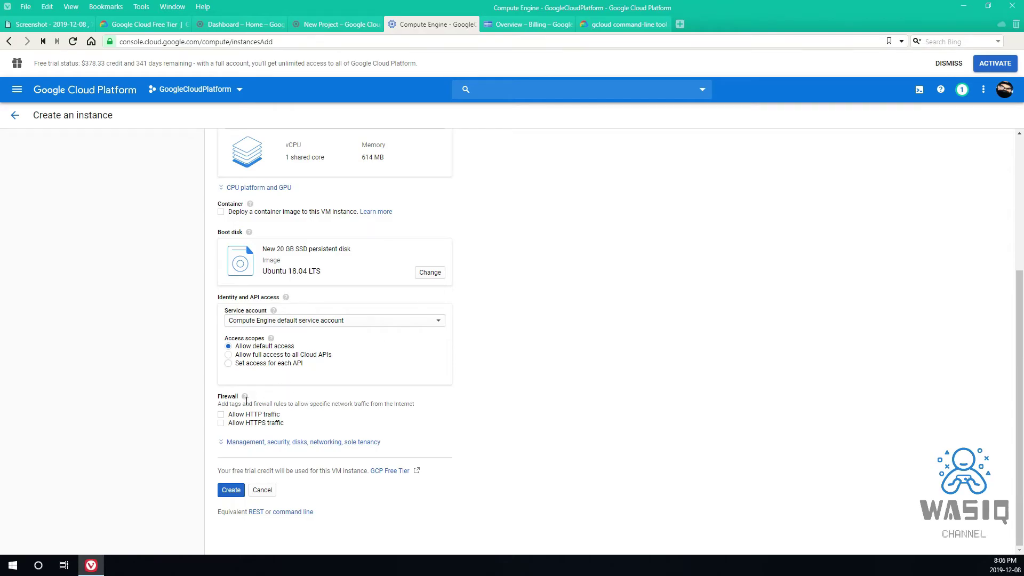
{"action": "left_click", "coordinate": [220, 415]}
{"action": "left_click", "coordinate": [221, 424]}
{"action": "scroll", "coordinate": [403, 339], "scroll_direction": "up", "scroll_amount": 1}
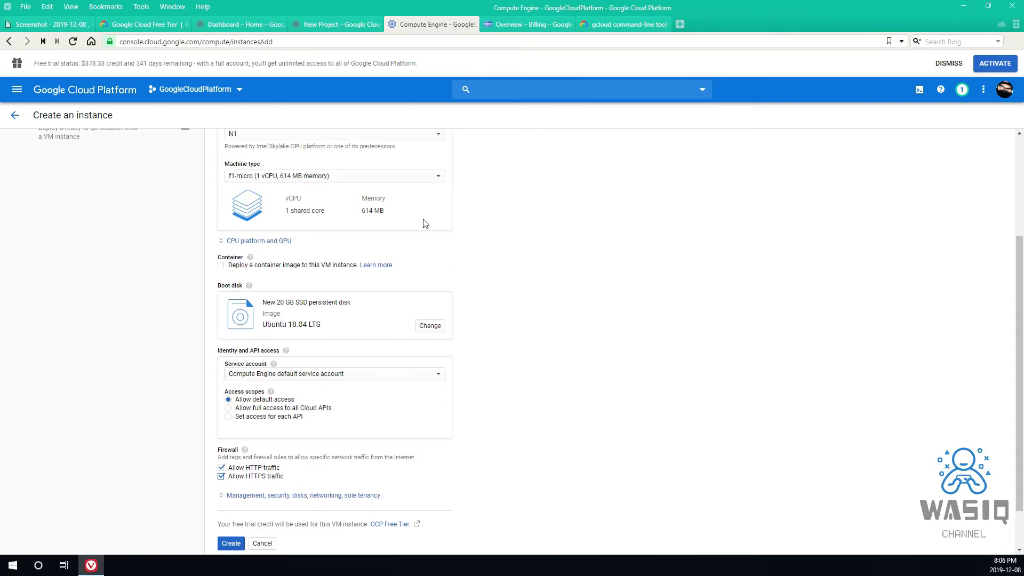
{"action": "scroll", "coordinate": [434, 222], "scroll_direction": "up", "scroll_amount": 3}
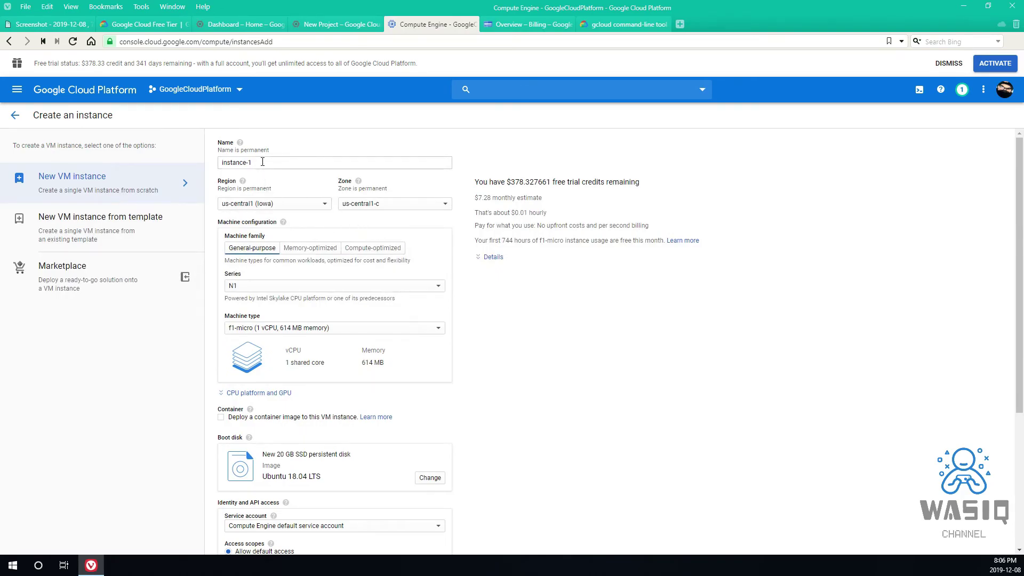
Replace the default name of the new VM instance with googlecloudplatform
{"action": "left_click_drag", "start_coordinate": [263, 162], "coordinate": [196, 153]}
{"action": "type", "text": "goog"}
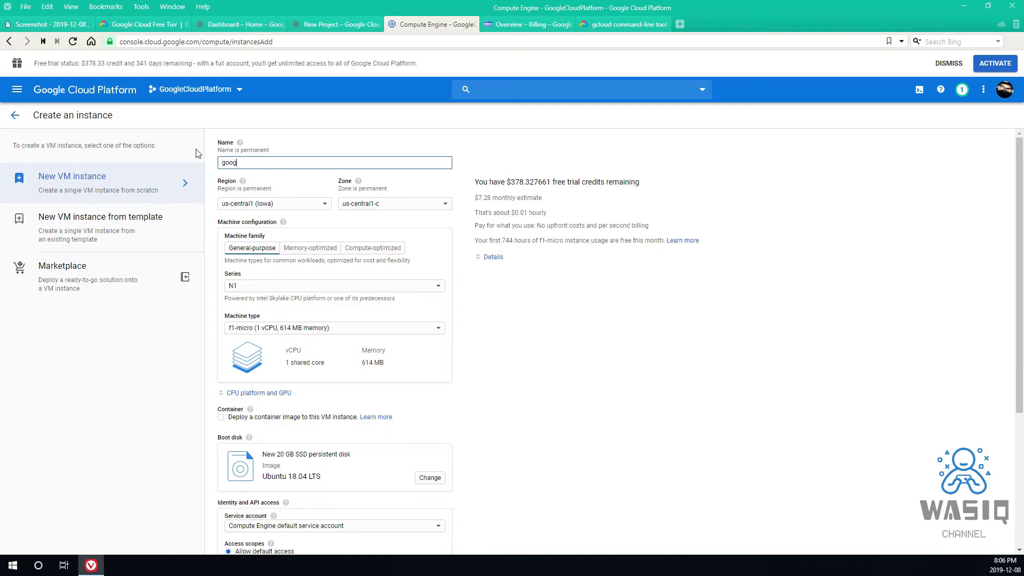
{"action": "type", "text": "lecloudplatform"}
Review the remaining instance settings, create the VM instance and check its creation status in the instance list
{"action": "scroll", "coordinate": [400, 198], "scroll_direction": "down", "scroll_amount": 1}
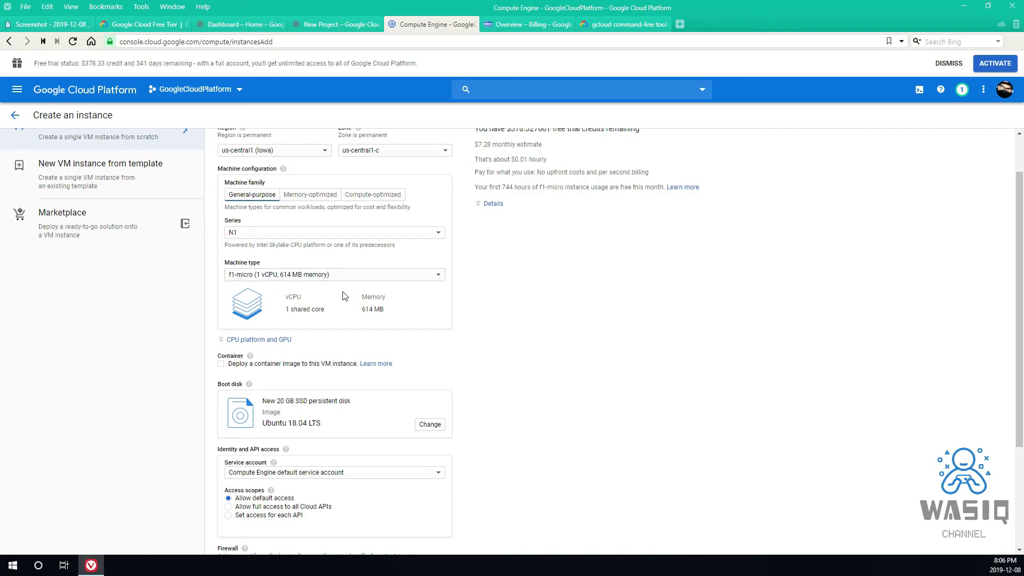
{"action": "scroll", "coordinate": [341, 294], "scroll_direction": "down", "scroll_amount": 2}
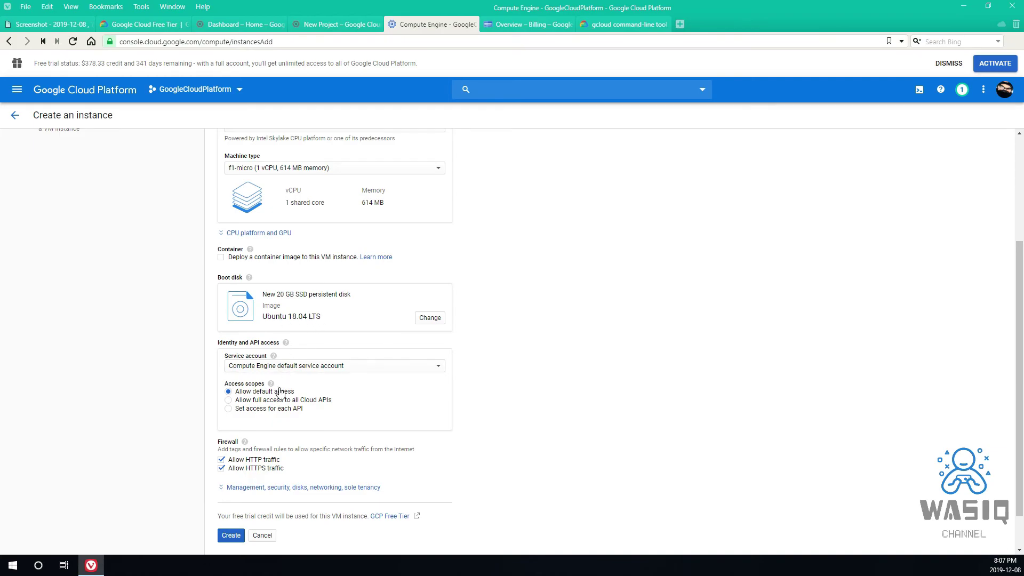
{"action": "scroll", "coordinate": [256, 470], "scroll_direction": "down", "scroll_amount": 2}
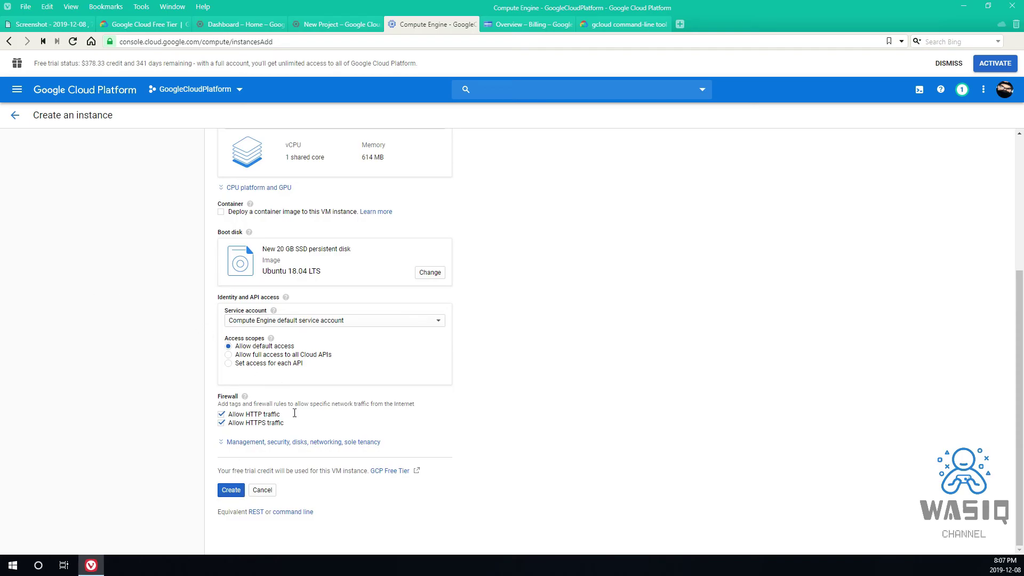
{"action": "left_click", "coordinate": [230, 491]}
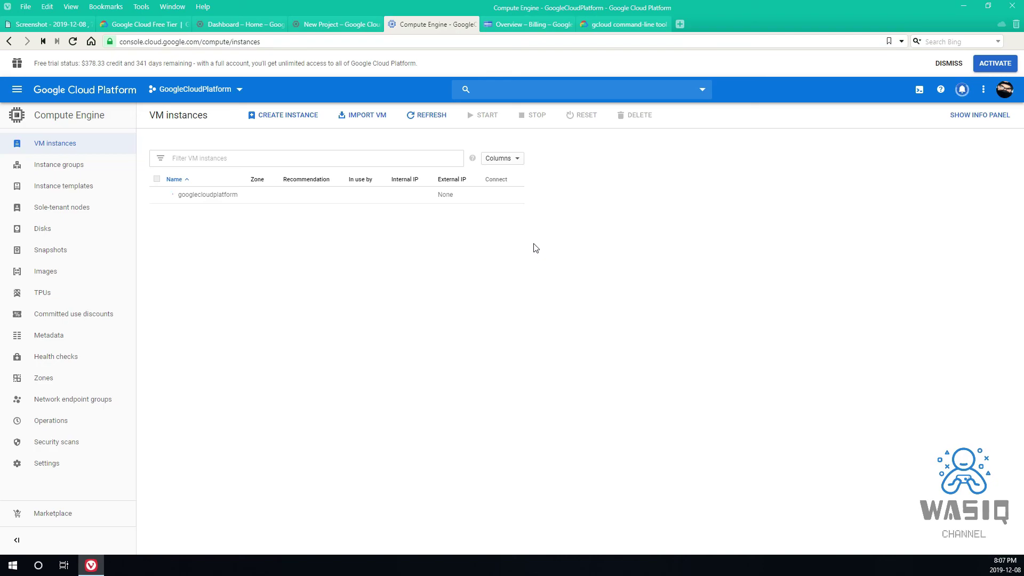
{"action": "mouse_move", "coordinate": [173, 200]}
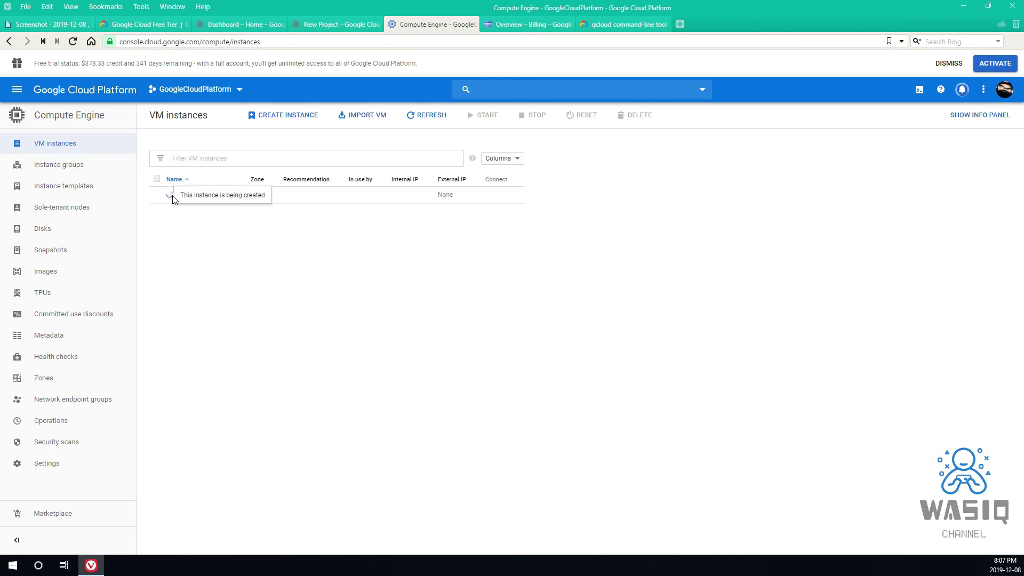